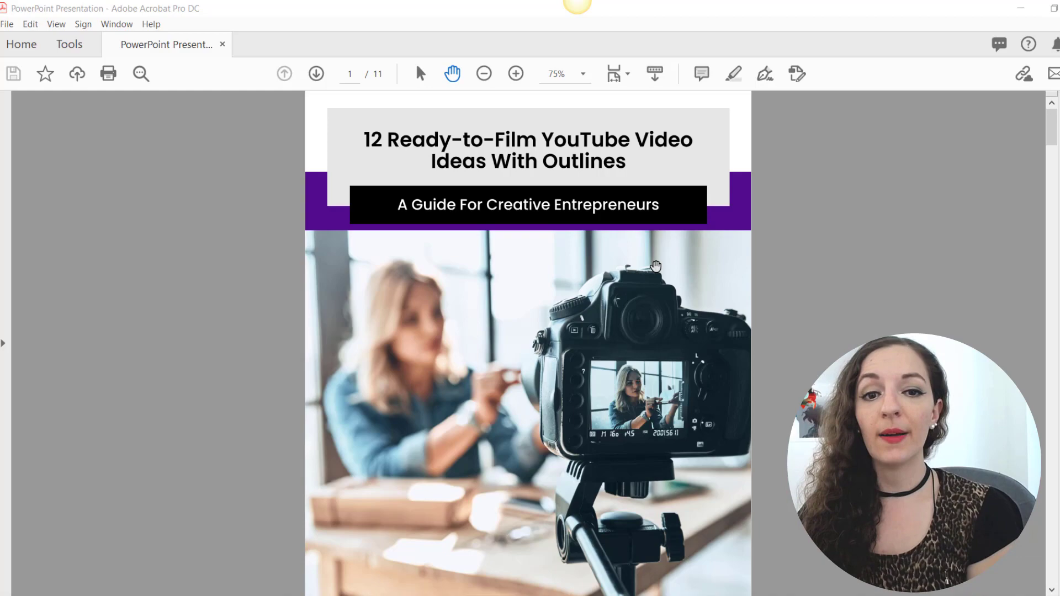
pyautogui.scroll(-3, 727, 294)
pyautogui.scroll(-4, 728, 294)
pyautogui.scroll(-4, 746, 331)
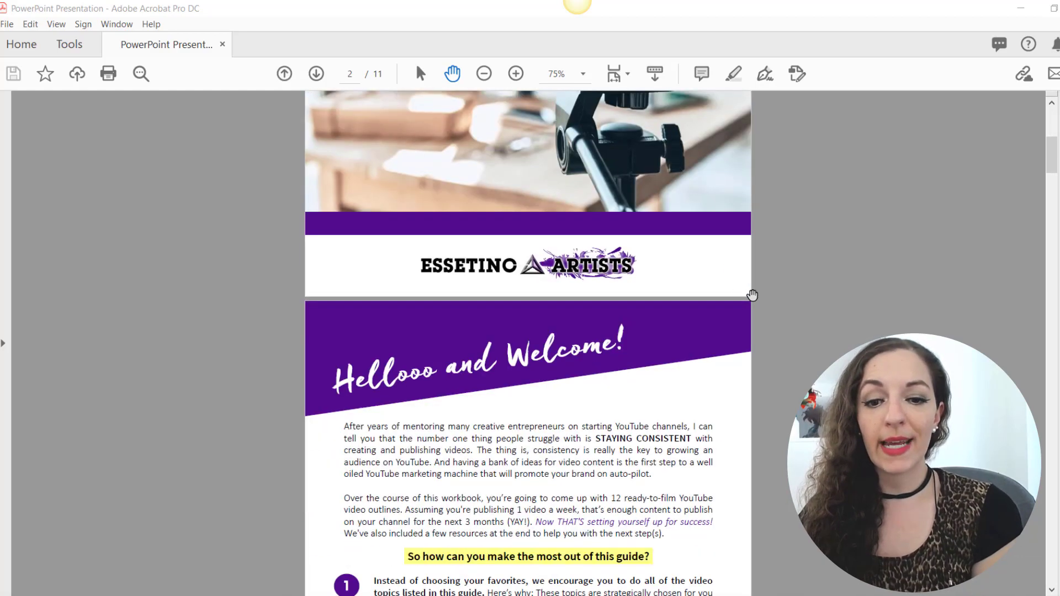
pyautogui.scroll(-3, 763, 373)
pyautogui.scroll(-3, 778, 432)
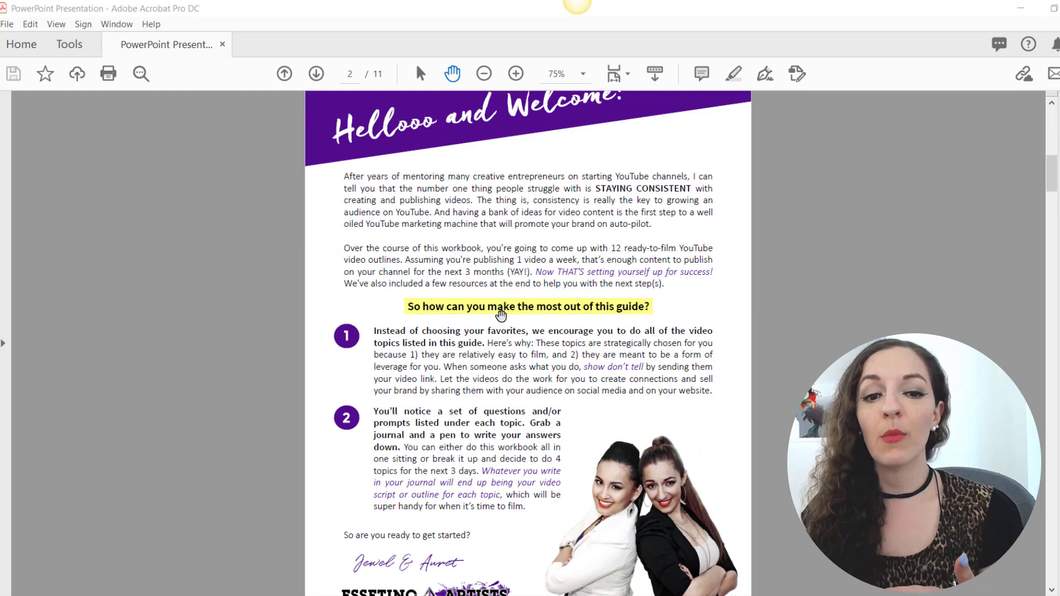
pyautogui.scroll(-2, 578, 356)
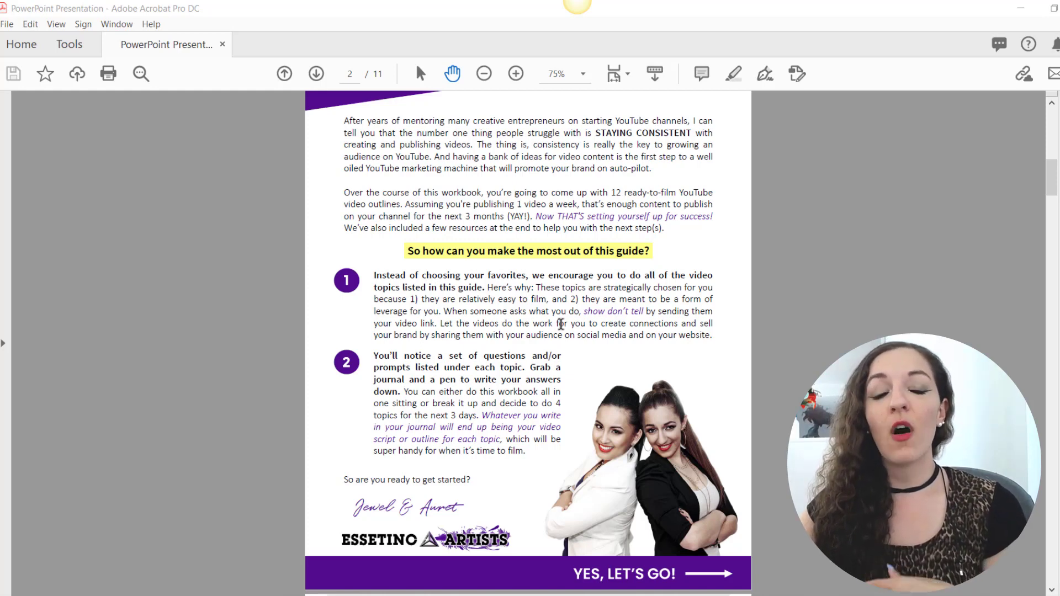
pyautogui.scroll(-3, 576, 325)
pyautogui.scroll(-2, 577, 325)
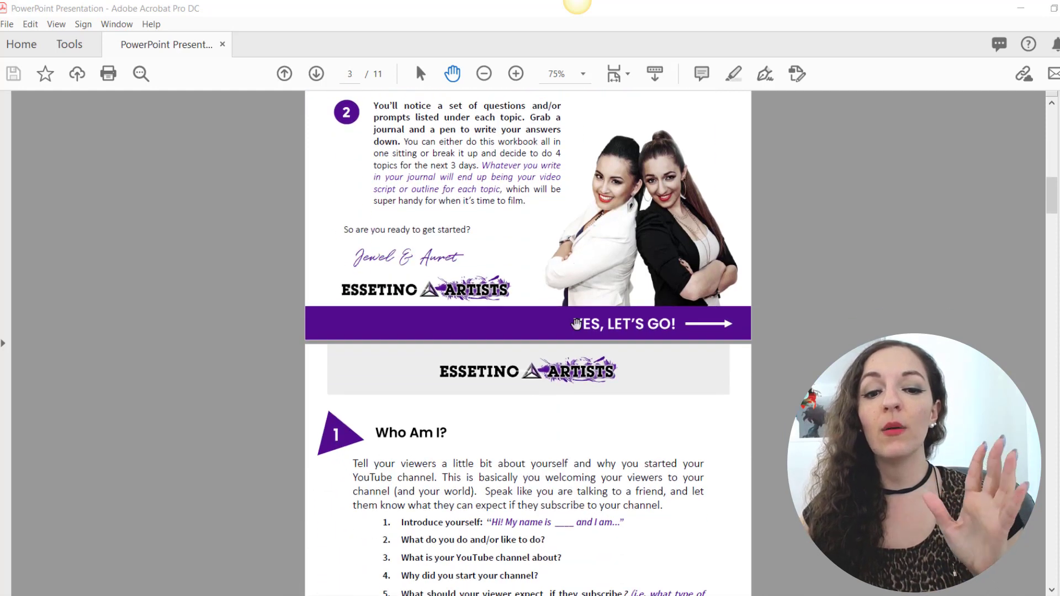
pyautogui.scroll(-1, 577, 325)
pyautogui.scroll(-1, 550, 320)
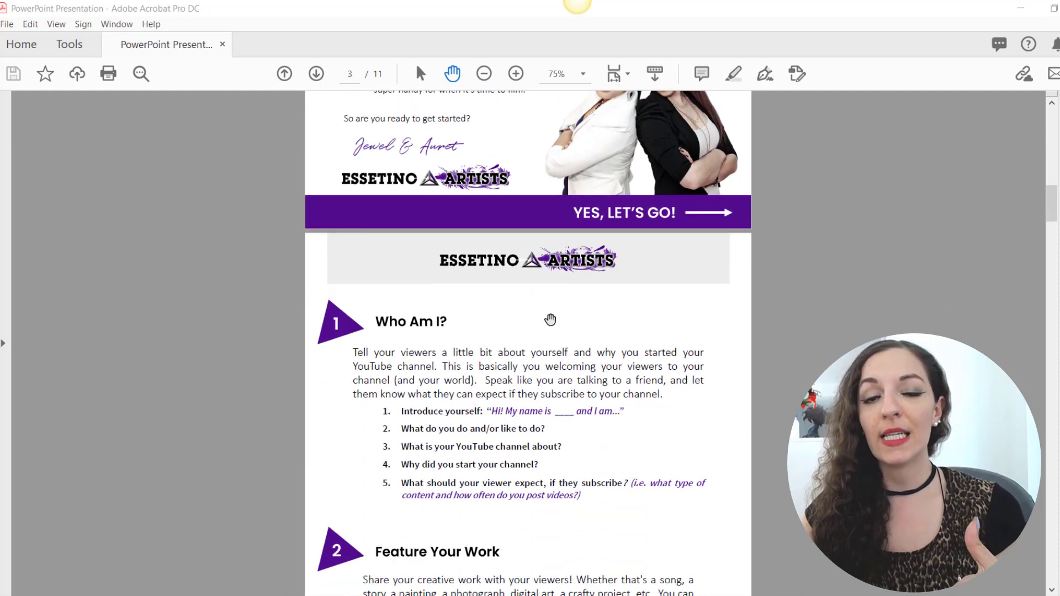
pyautogui.scroll(-1, 334, 337)
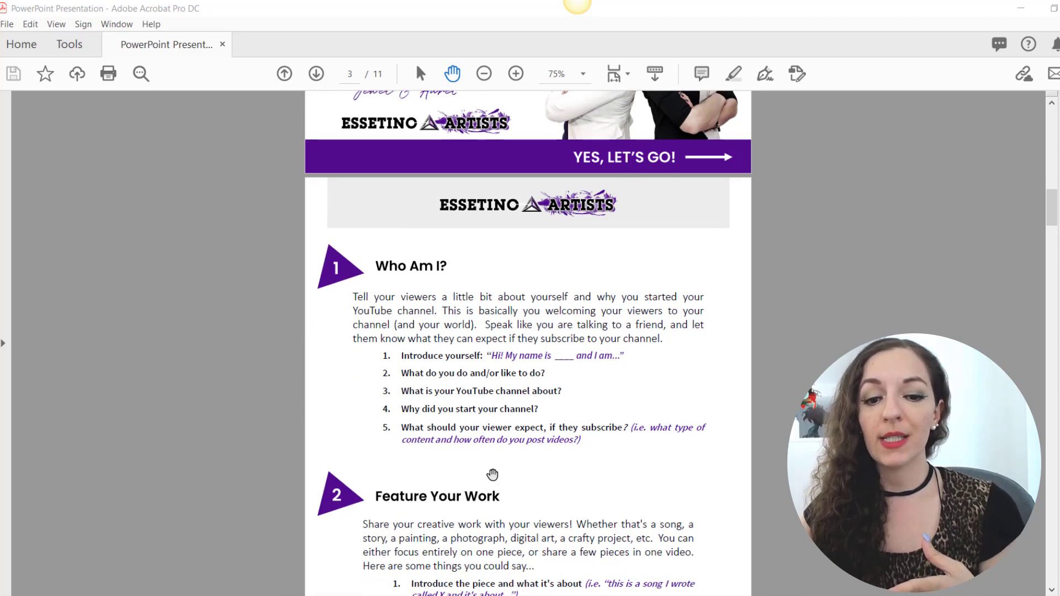
pyautogui.scroll(-1, 491, 476)
pyautogui.scroll(-2, 468, 443)
pyautogui.scroll(-1, 477, 451)
pyautogui.scroll(1, 478, 450)
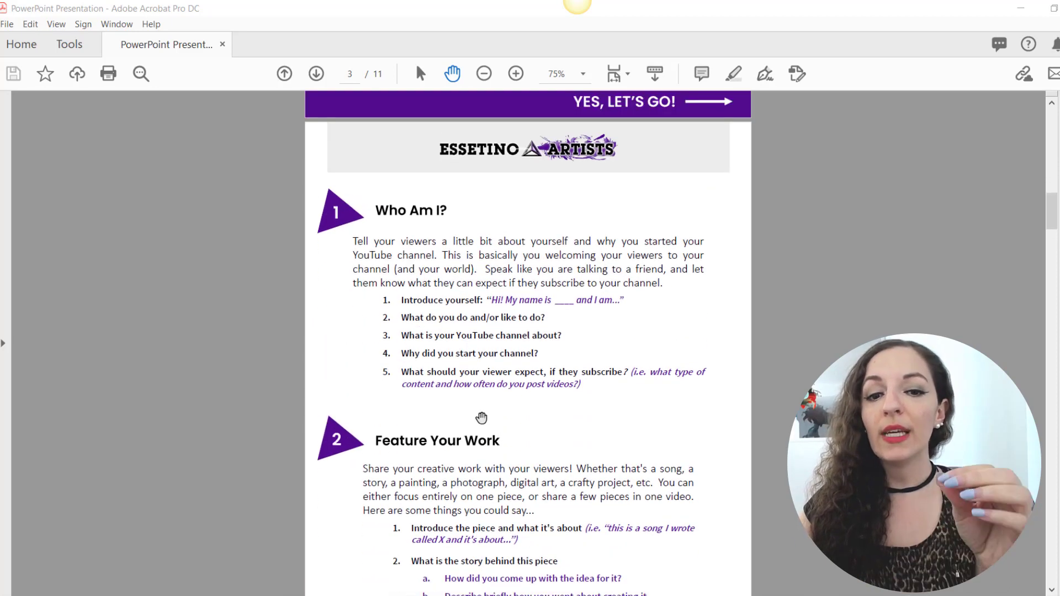
pyautogui.scroll(1, 459, 326)
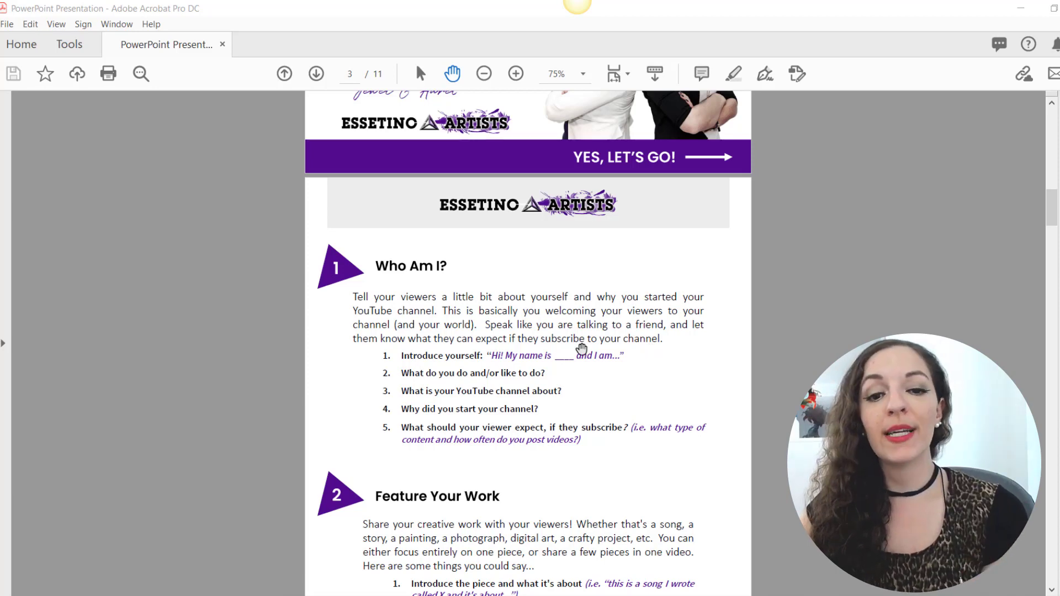
pyautogui.scroll(-1, 580, 348)
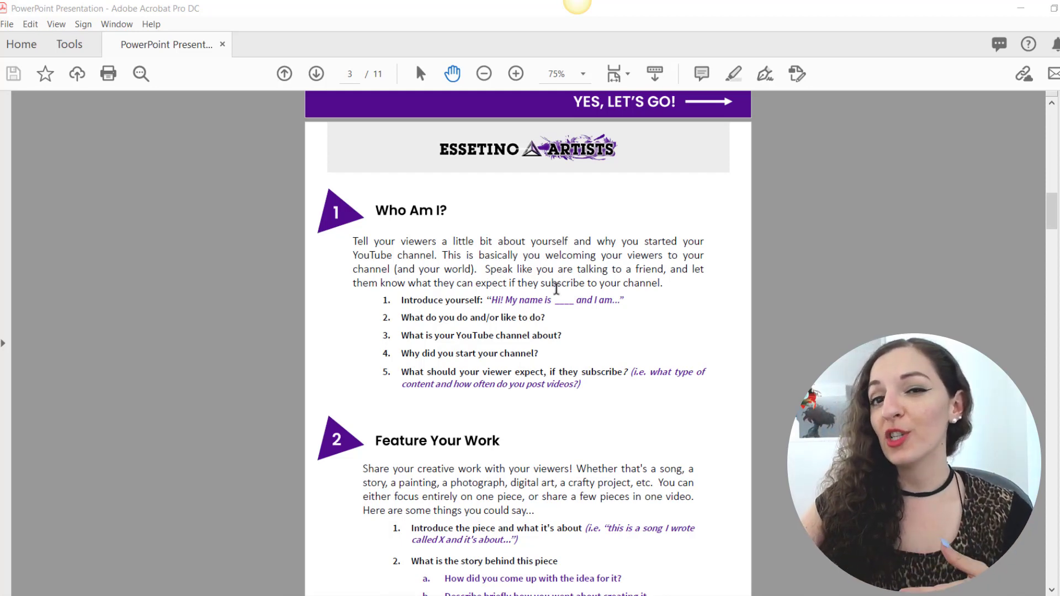
pyautogui.scroll(-2, 557, 289)
pyautogui.scroll(-2, 557, 288)
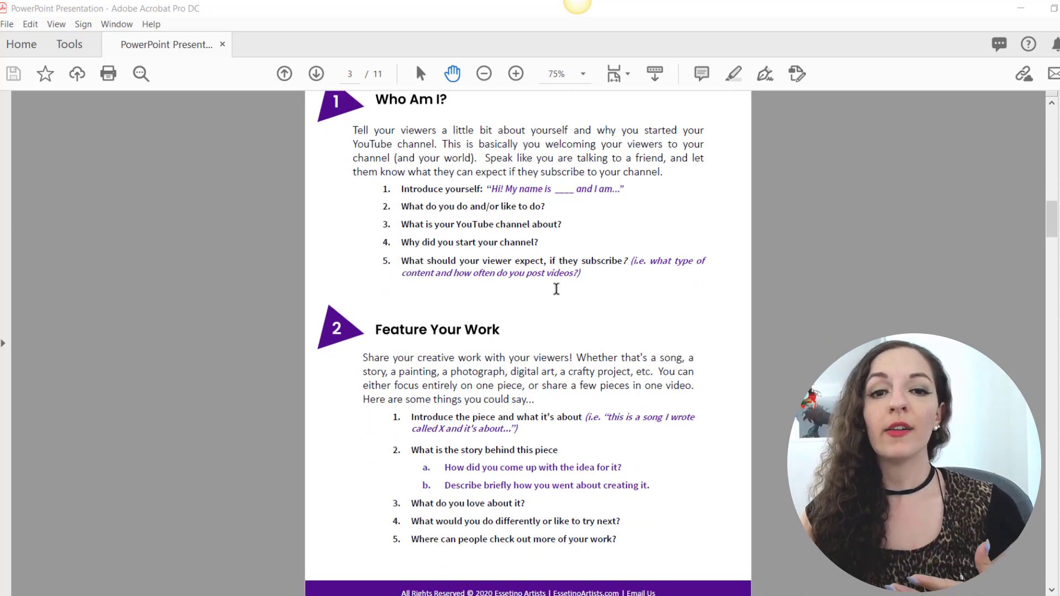
pyautogui.scroll(-1, 556, 288)
pyautogui.scroll(-1, 556, 288)
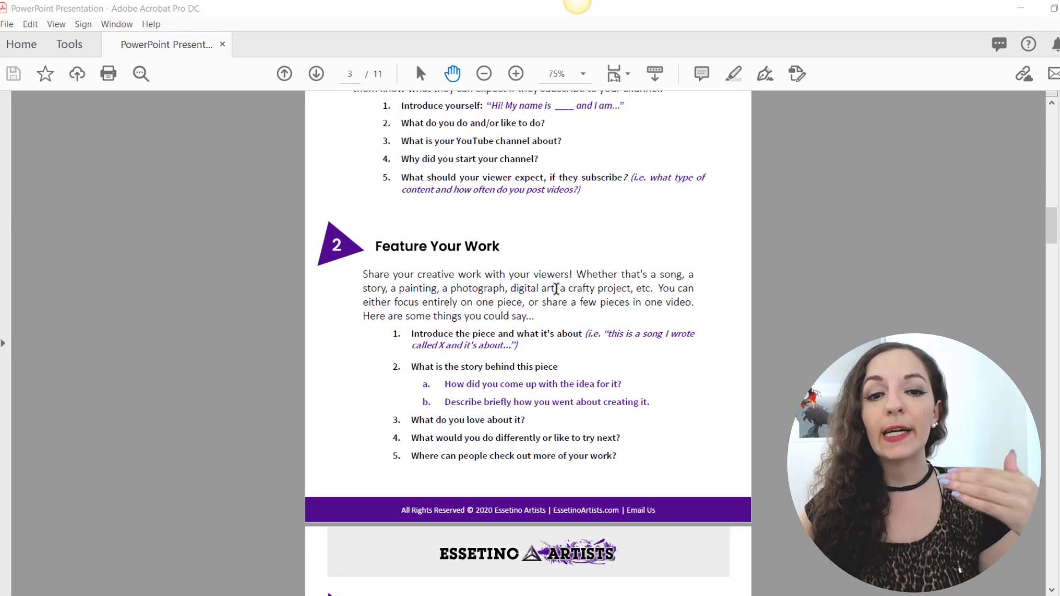
pyautogui.scroll(-1, 557, 289)
pyautogui.scroll(-2, 556, 288)
pyautogui.scroll(-1, 557, 289)
pyautogui.scroll(-2, 557, 288)
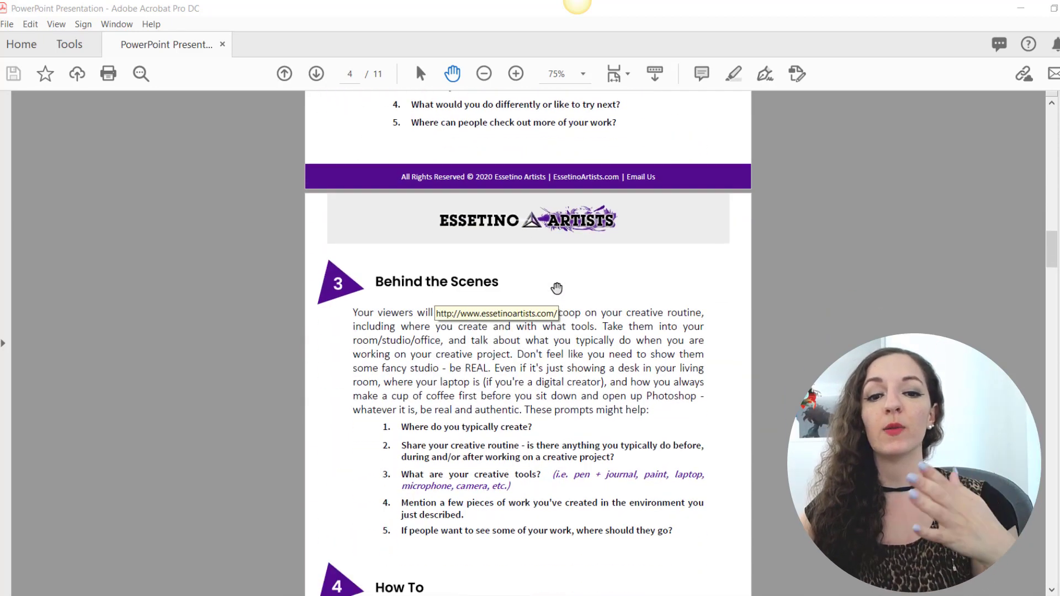
pyautogui.scroll(-2, 556, 288)
pyautogui.scroll(-2, 557, 288)
pyautogui.scroll(-1, 557, 288)
pyautogui.scroll(-2, 556, 288)
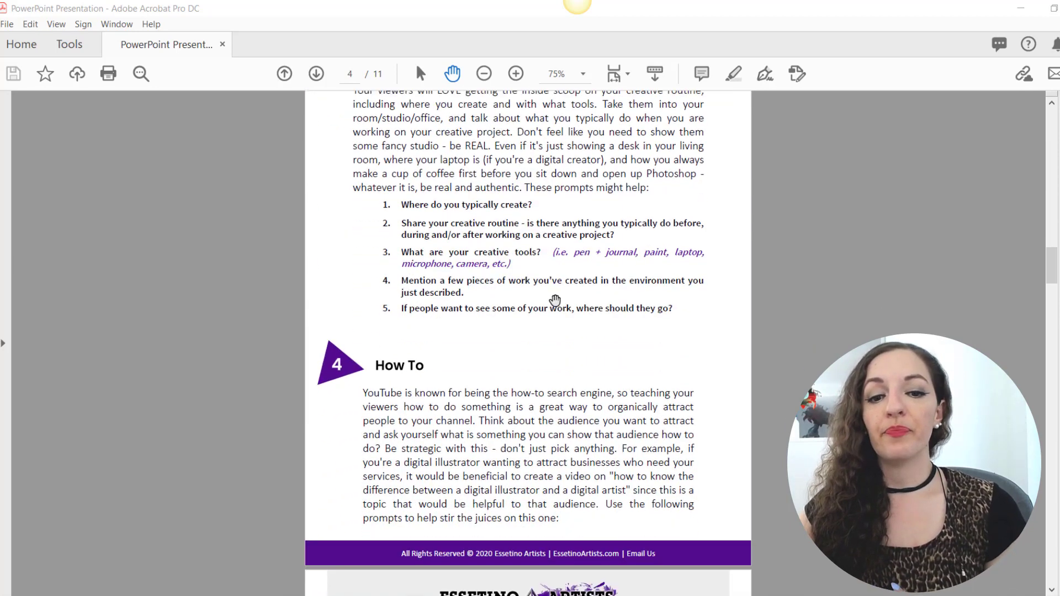
pyautogui.scroll(-2, 556, 288)
pyautogui.scroll(-2, 554, 300)
pyautogui.scroll(-2, 555, 300)
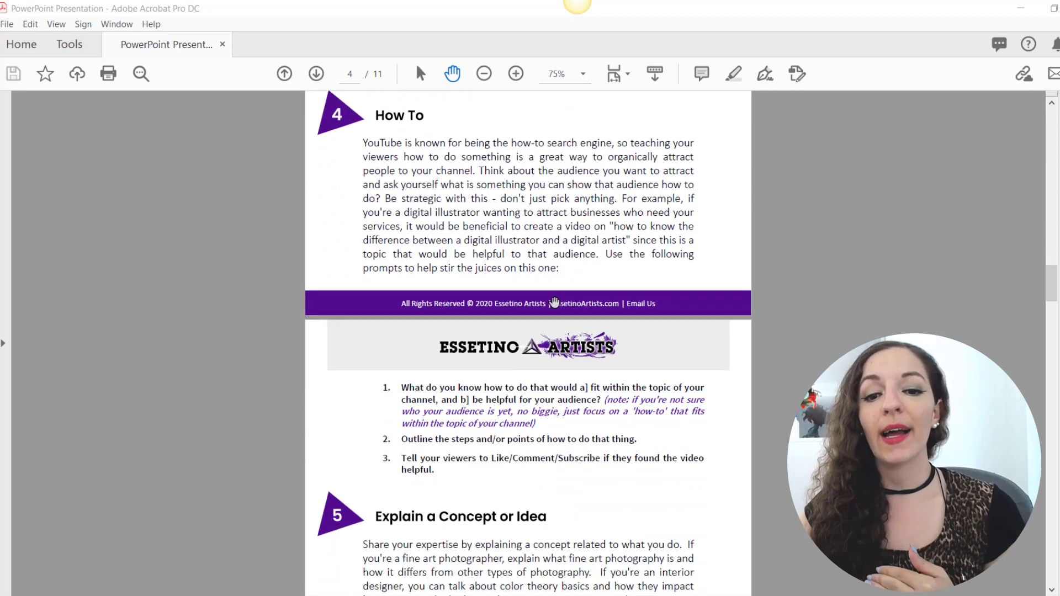
pyautogui.scroll(-2, 555, 301)
pyautogui.scroll(-1, 554, 306)
pyautogui.scroll(-2, 554, 306)
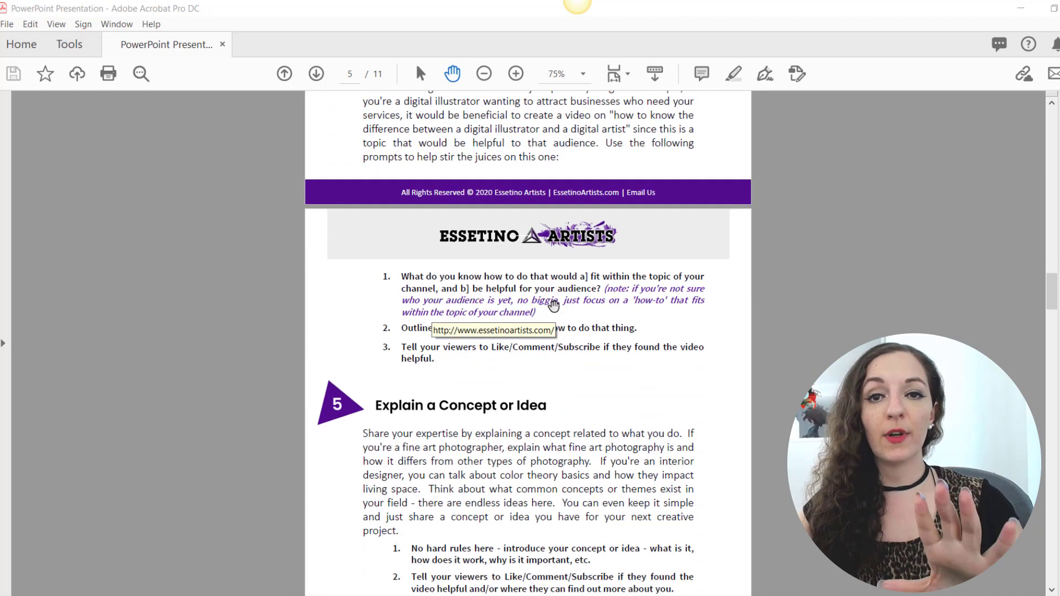
pyautogui.scroll(-1, 554, 306)
pyautogui.scroll(-1, 553, 306)
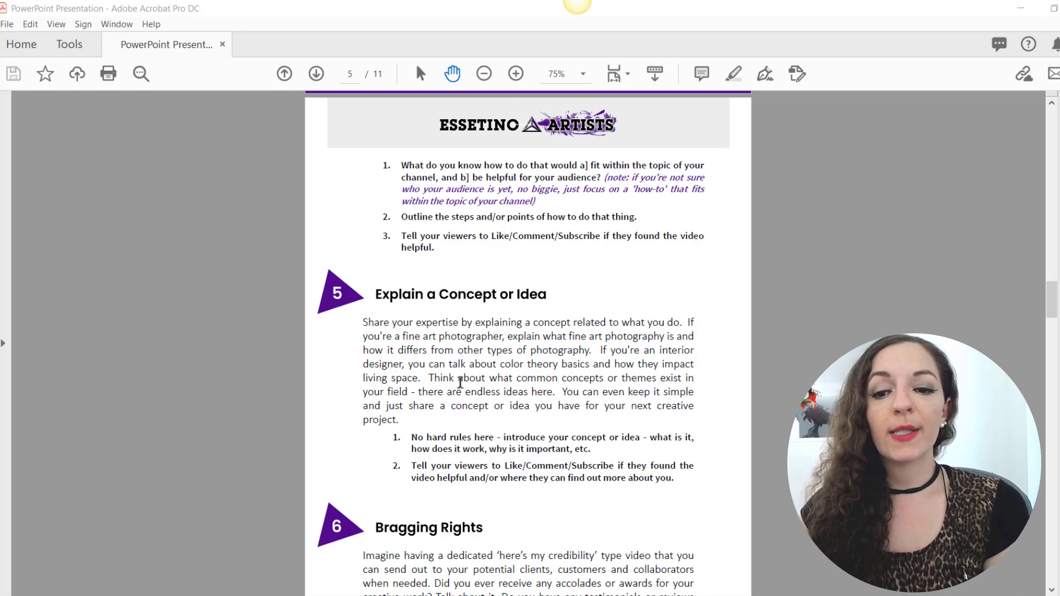
pyautogui.scroll(-1, 461, 382)
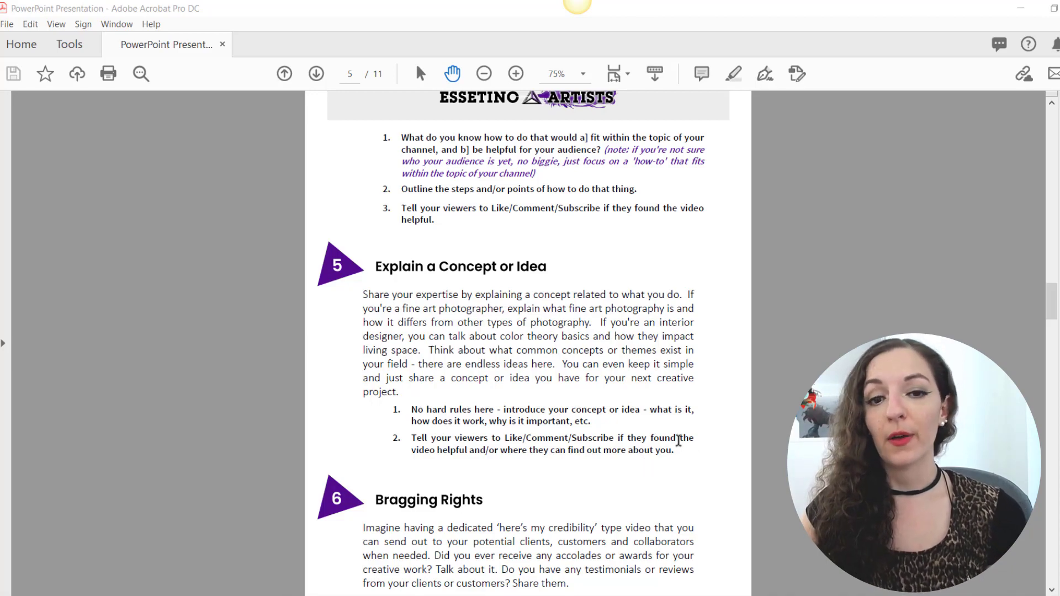
pyautogui.scroll(5, 587, 445)
pyautogui.scroll(5, 588, 446)
pyautogui.scroll(5, 560, 428)
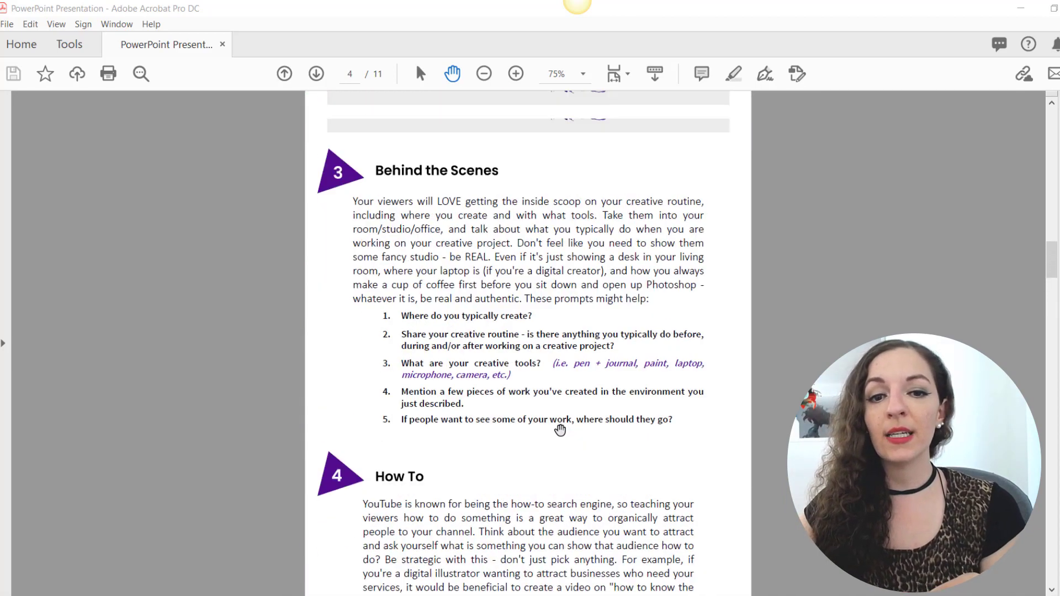
pyautogui.scroll(5, 559, 429)
pyautogui.scroll(4, 560, 428)
pyautogui.scroll(4, 560, 428)
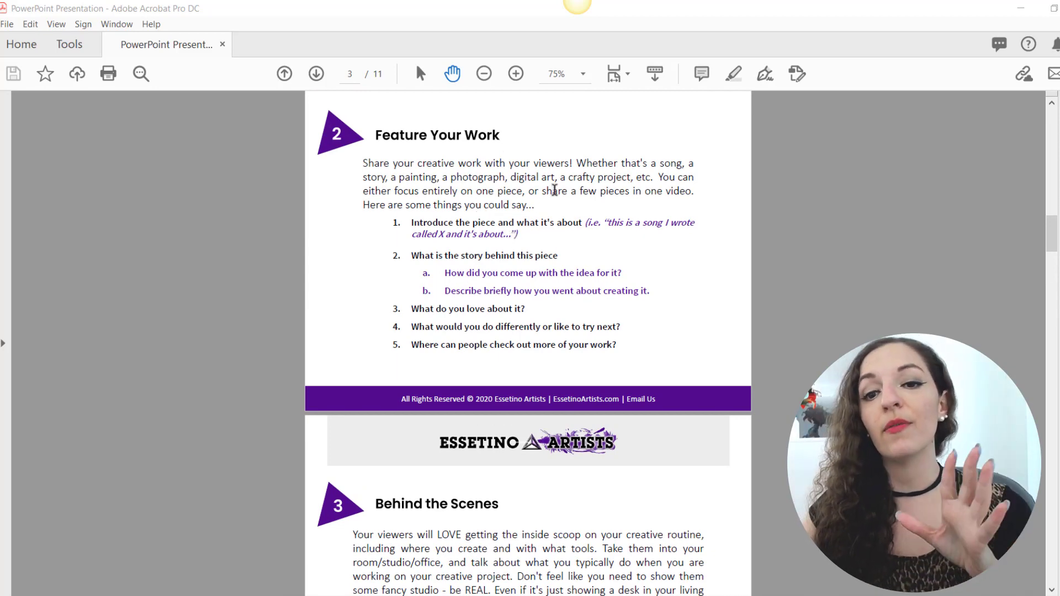
pyautogui.scroll(-5, 477, 344)
pyautogui.scroll(-5, 489, 342)
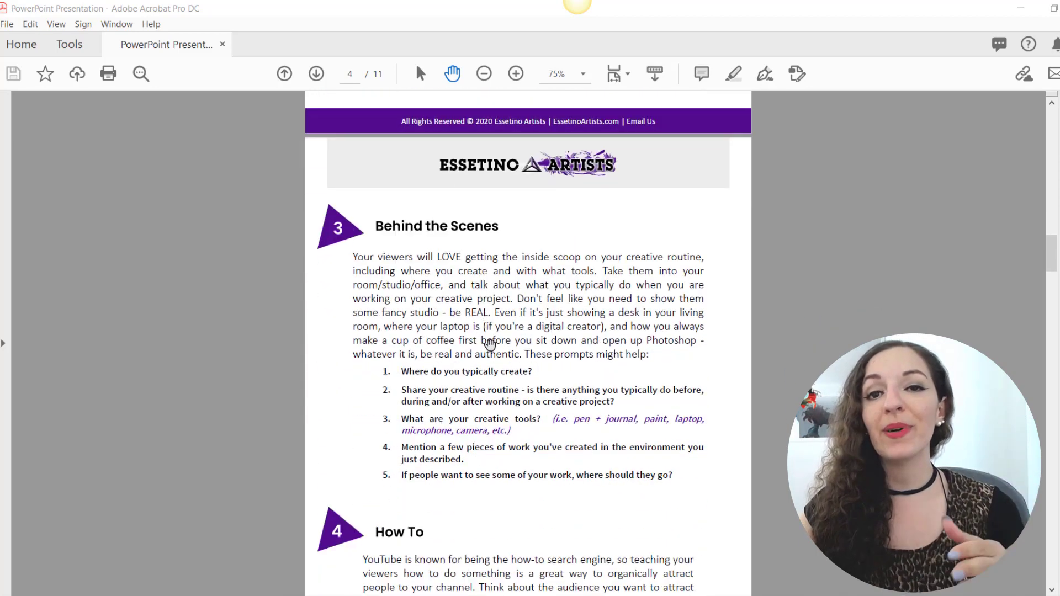
pyautogui.scroll(-1, 489, 342)
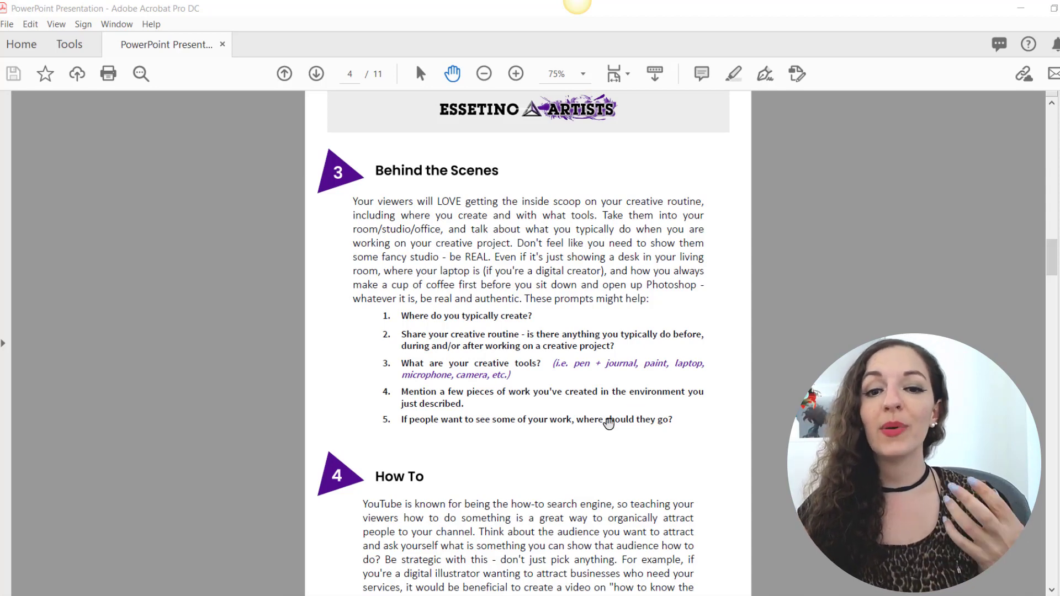
pyautogui.scroll(-2, 575, 284)
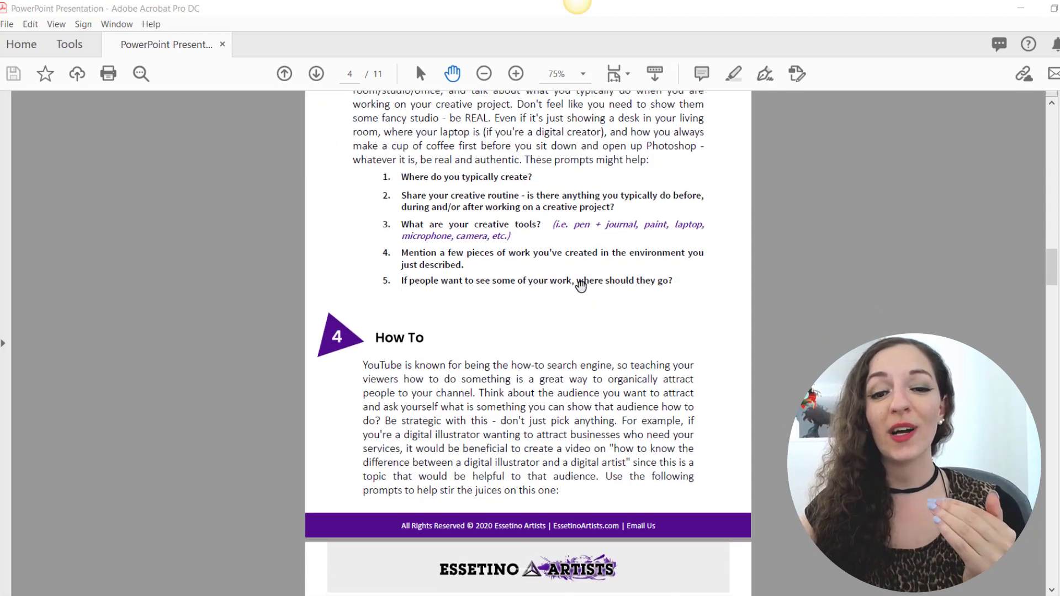
pyautogui.scroll(-1, 580, 285)
pyautogui.scroll(-1, 580, 285)
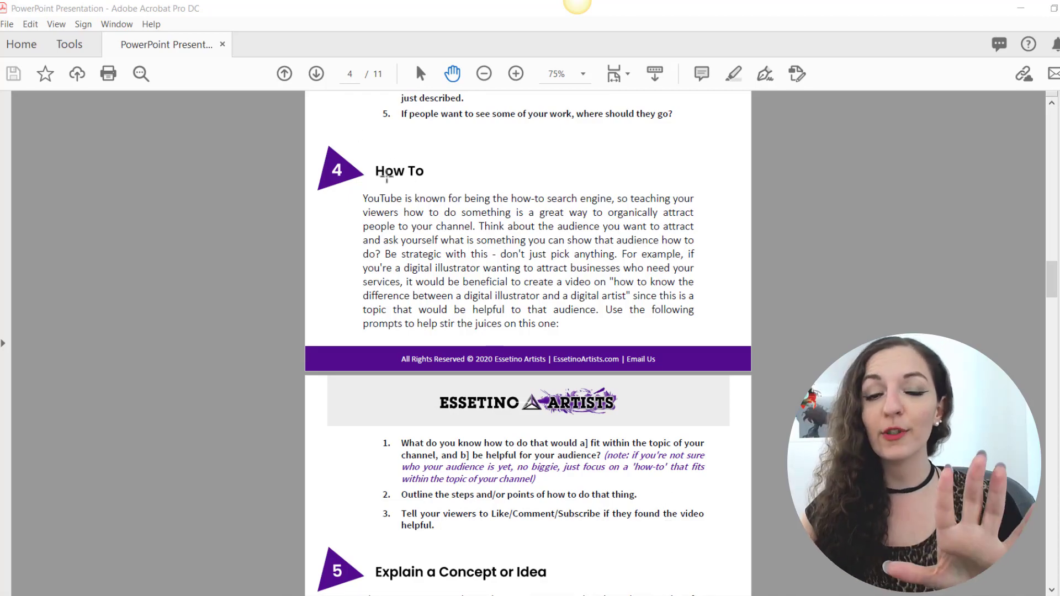
pyautogui.scroll(5, 472, 205)
pyautogui.scroll(5, 480, 207)
pyautogui.scroll(5, 486, 207)
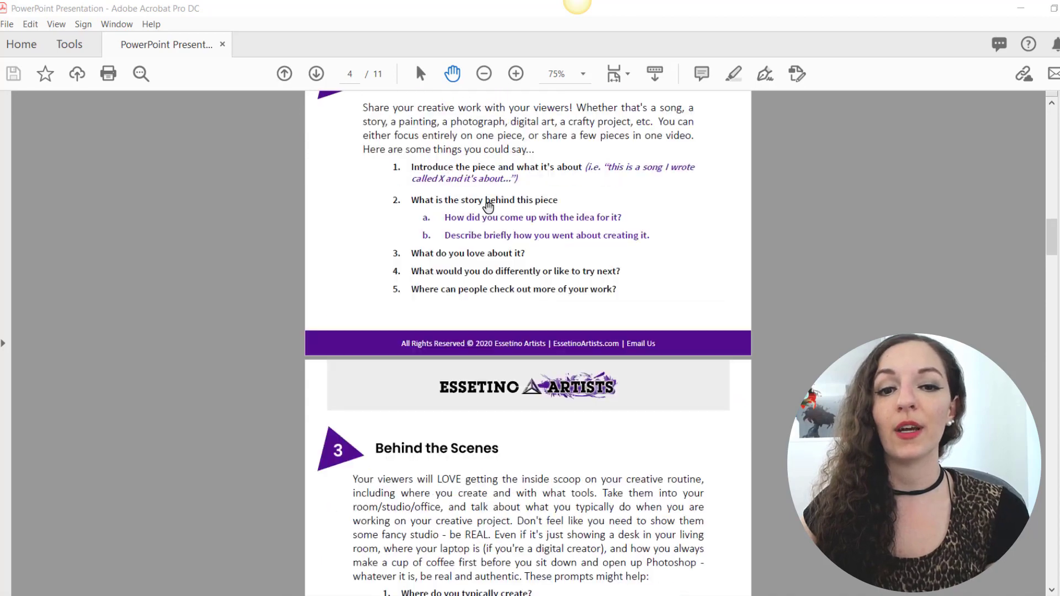
pyautogui.scroll(5, 487, 207)
pyautogui.scroll(5, 497, 211)
pyautogui.scroll(4, 505, 217)
pyautogui.scroll(-5, 505, 217)
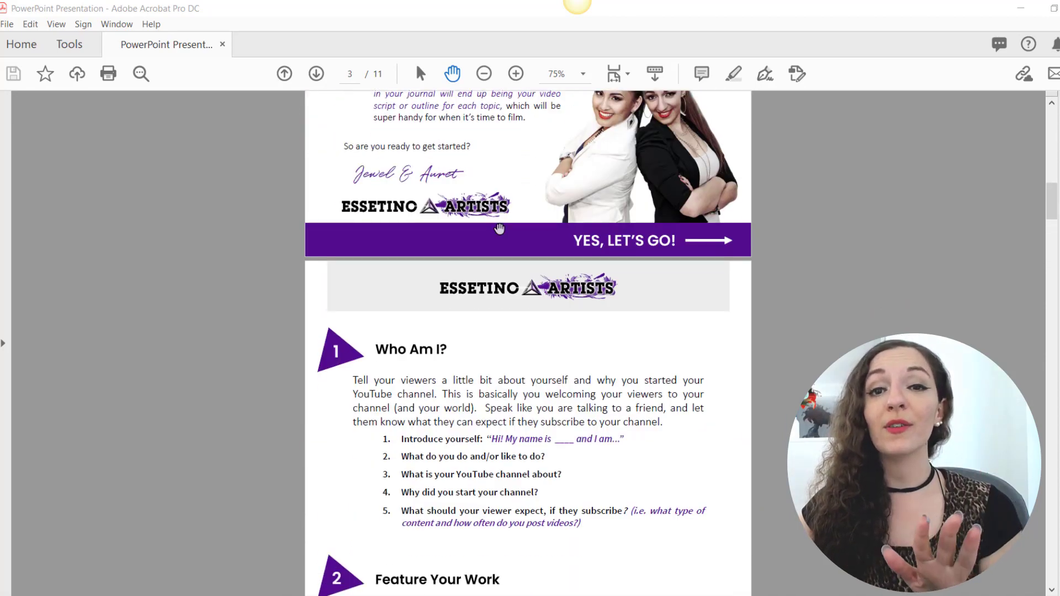
pyautogui.scroll(-3, 505, 217)
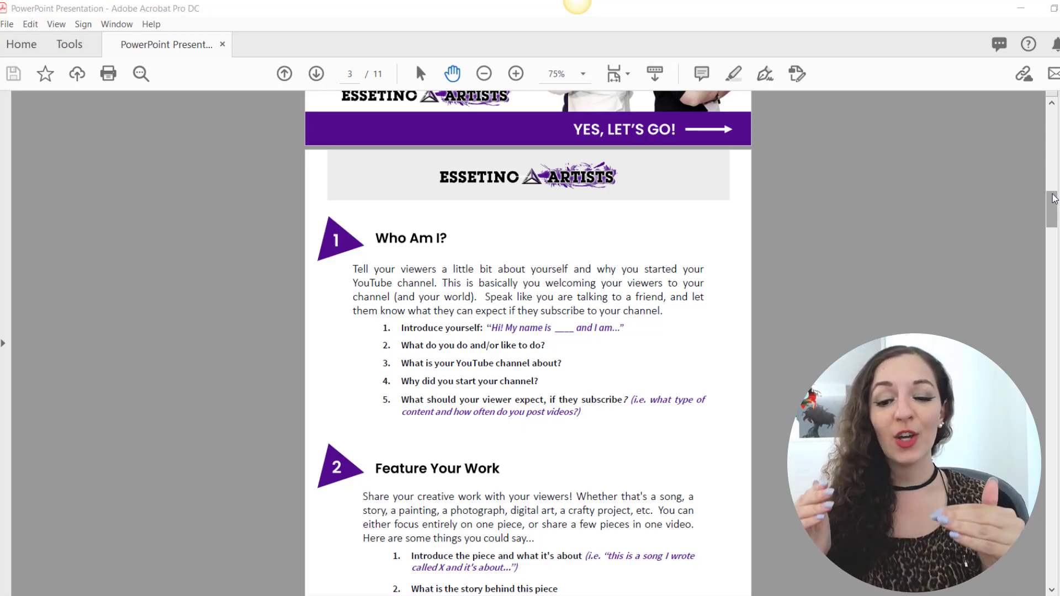
pyautogui.moveTo(1052, 198); pyautogui.dragTo(1052, 562)
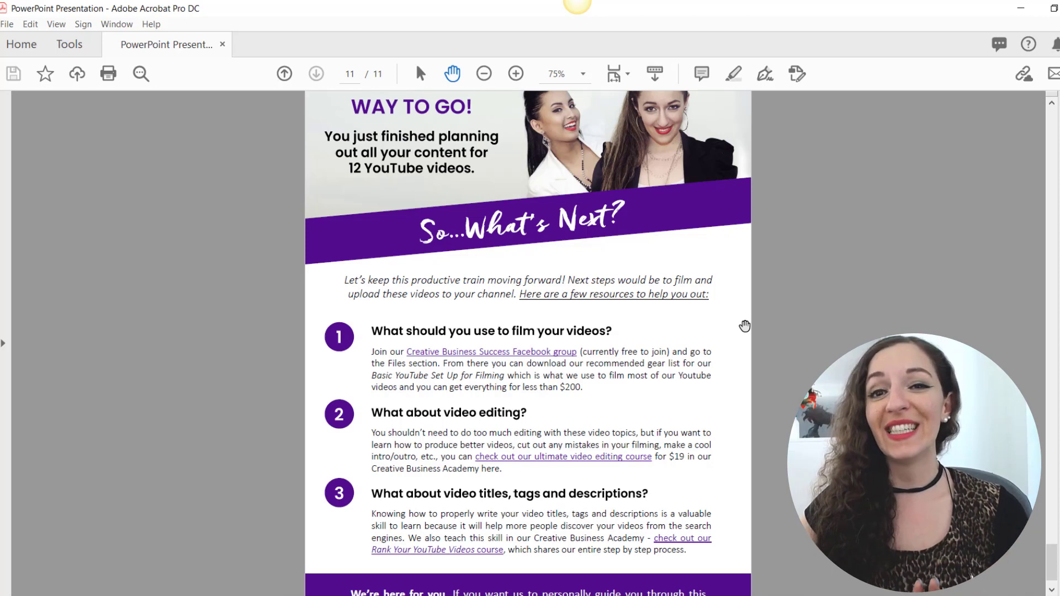
pyautogui.scroll(-1, 744, 326)
pyautogui.scroll(-1, 744, 326)
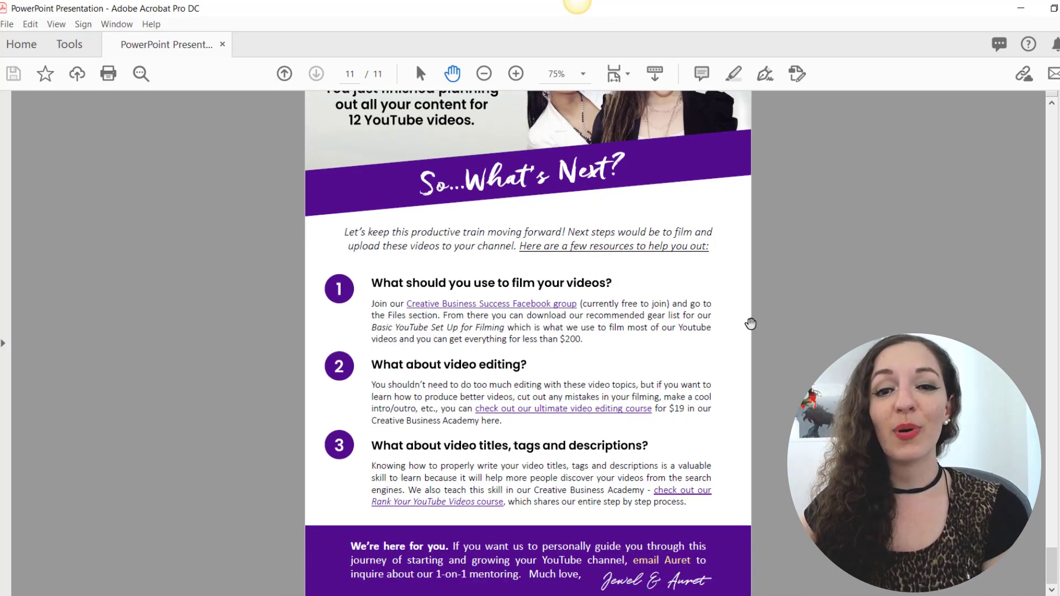
pyautogui.scroll(3, 750, 322)
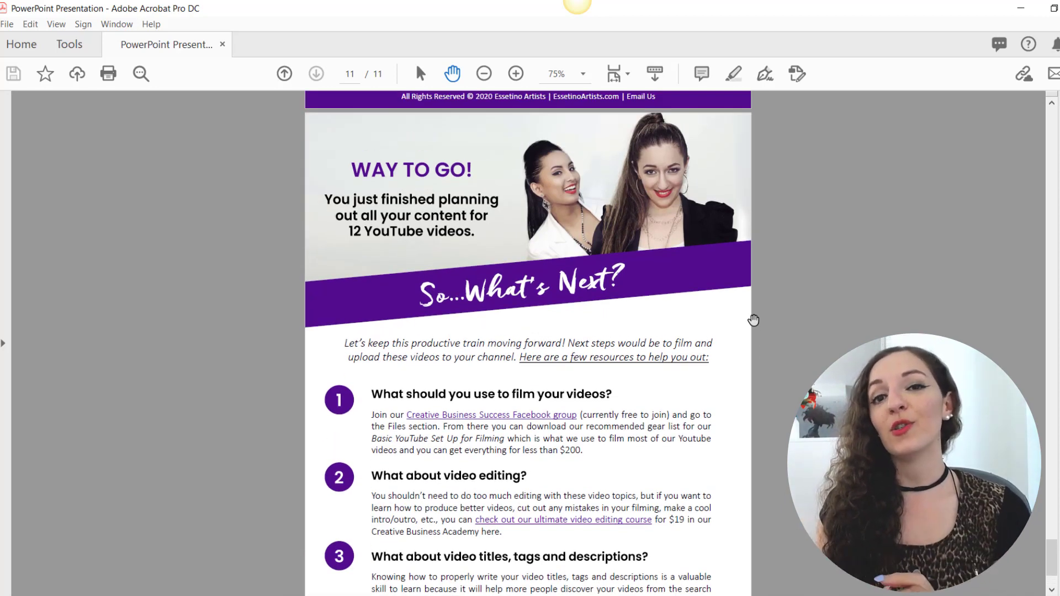